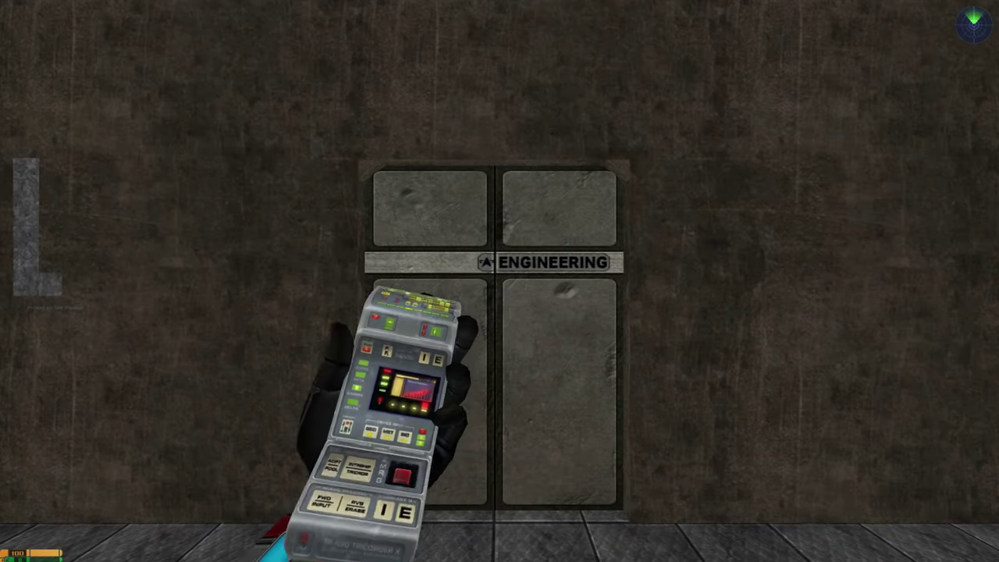
Step: Raise the tricorder and switch to Structural Integrity view to spot the door's red weak section
key("1")
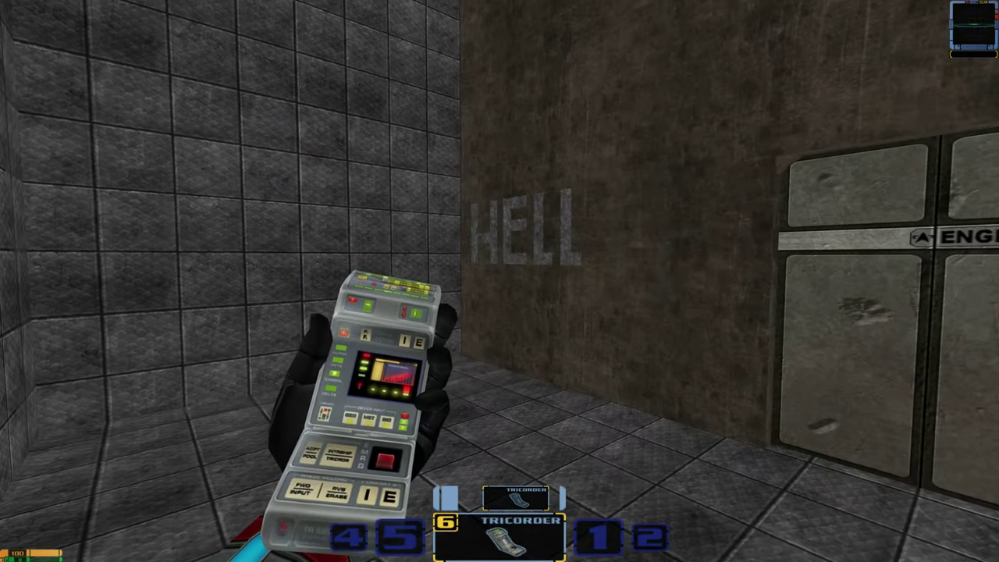
left_click(499, 281)
right_click(499, 281)
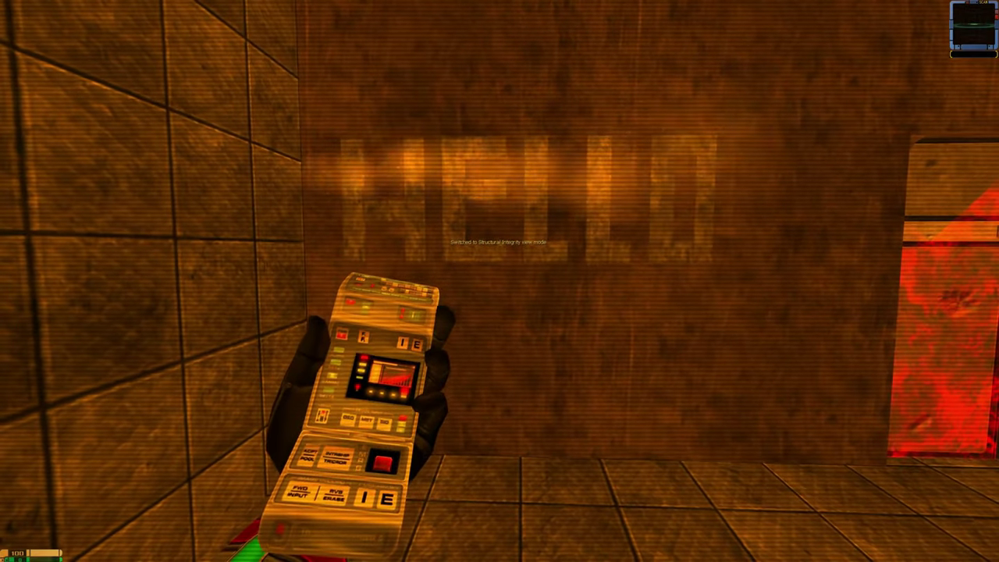
key("1")
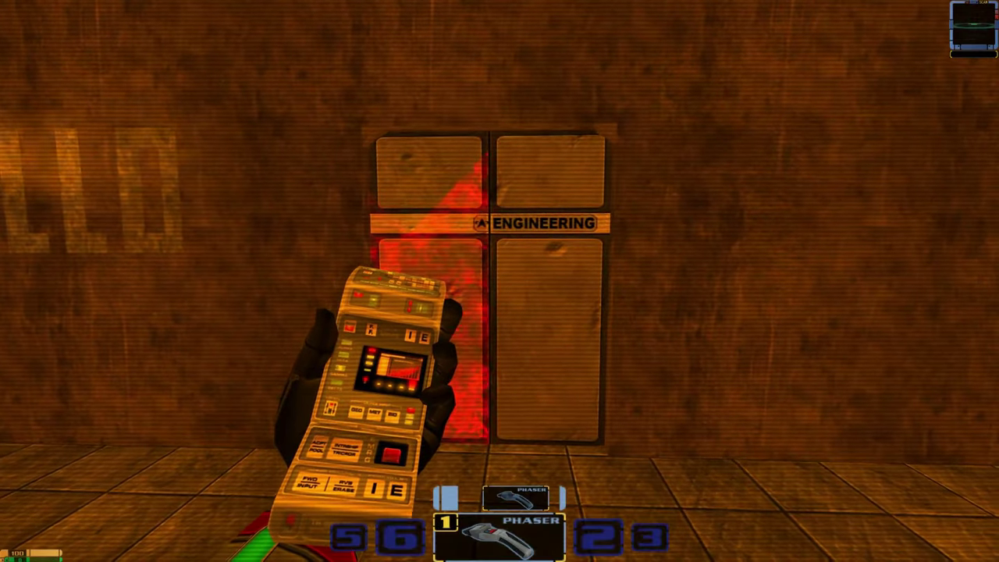
Step: Line up with the Engineering door, recheck Structural Integrity view, and walk through the broken doorway
key("w")
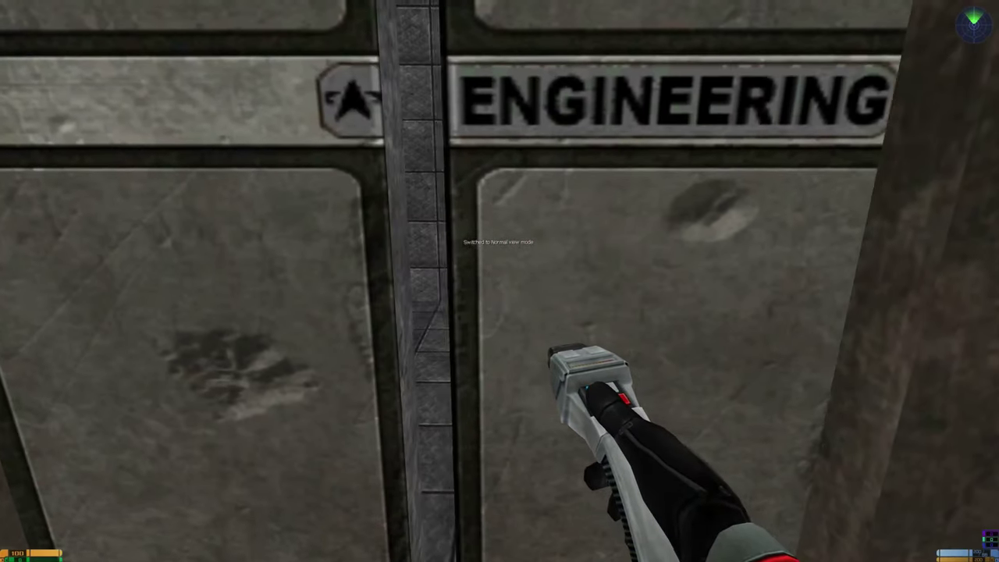
key("F5")
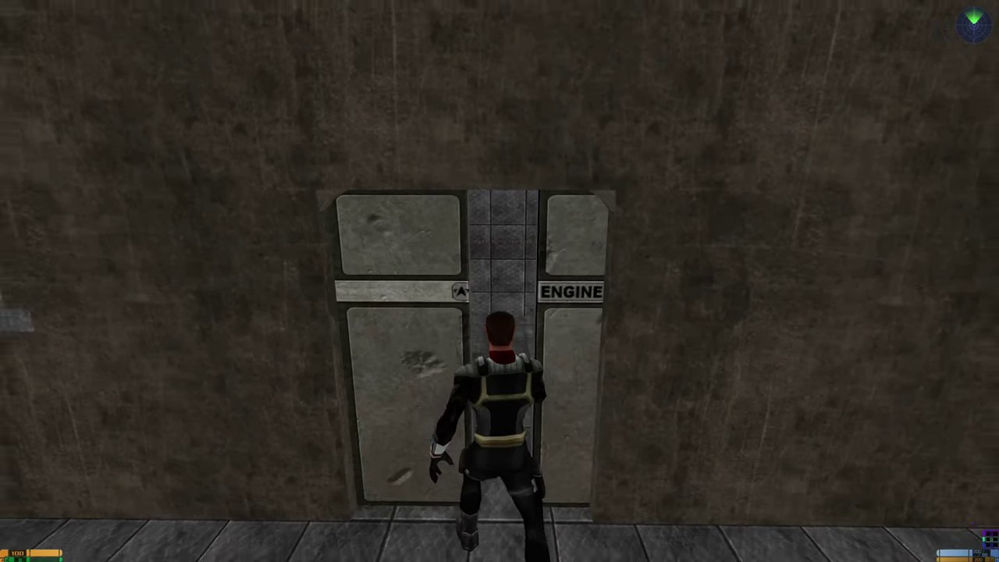
key("s")
key("a")
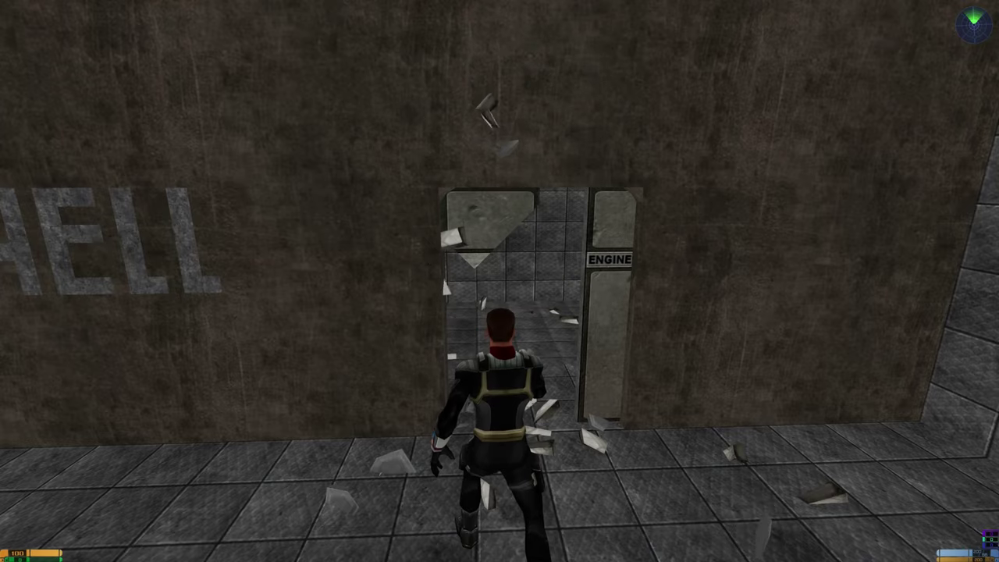
key("6")
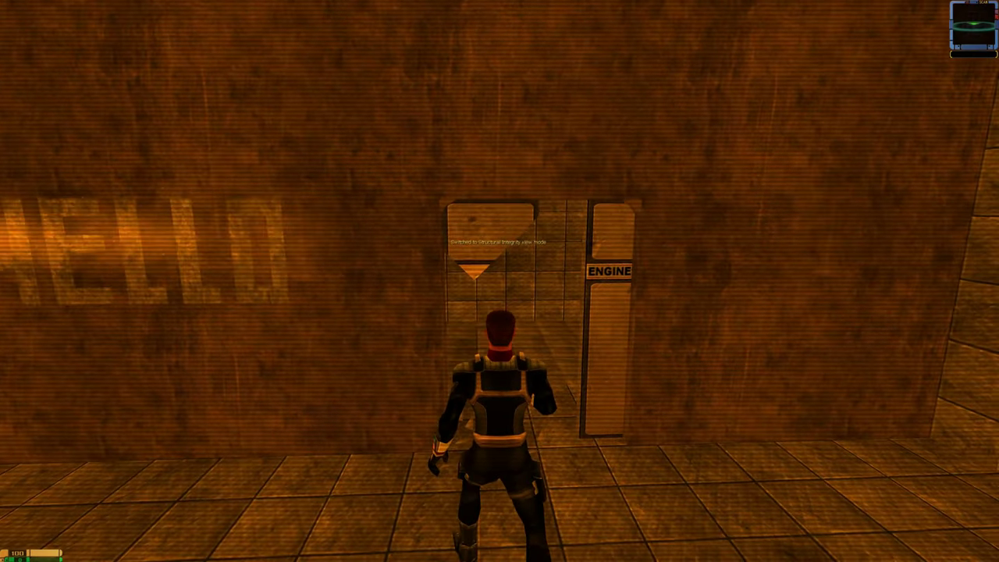
key("6")
key("w")
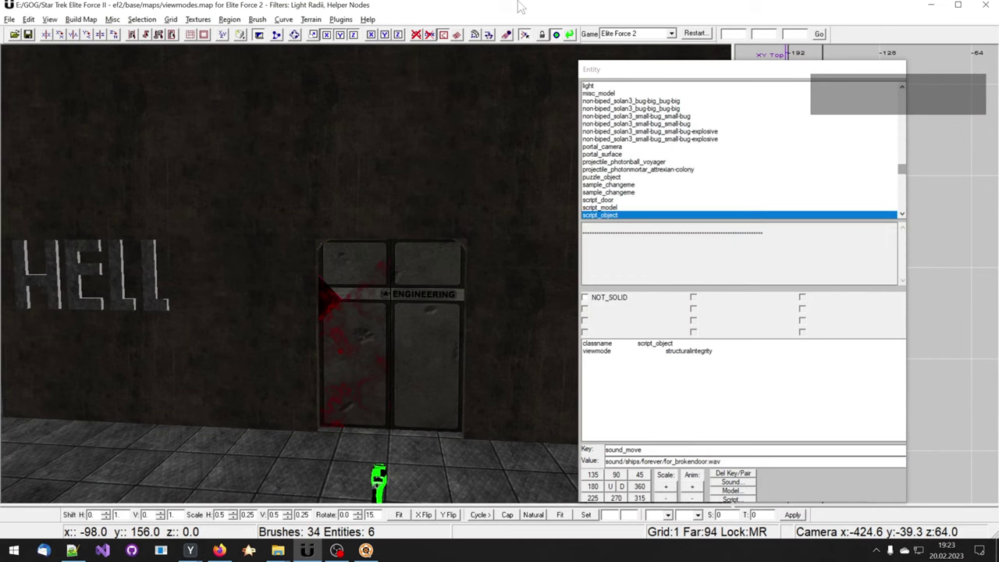
Step: Unhide the O so the wall reads HELLO, then select the left door's hidden script_object and check its classname
key("shift+h")
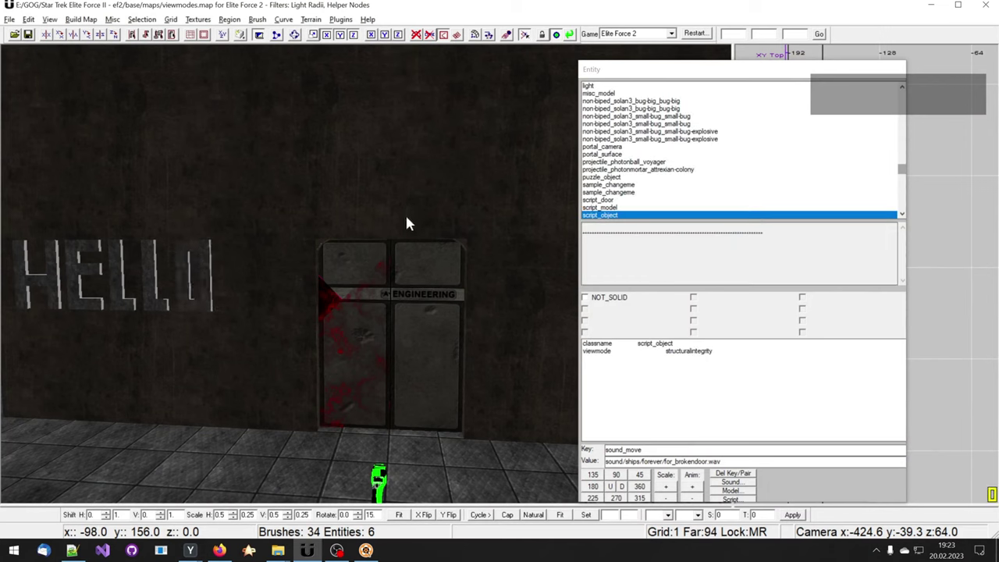
key("shift")
left_click(349, 302, "shift")
left_click(348, 310, "shift")
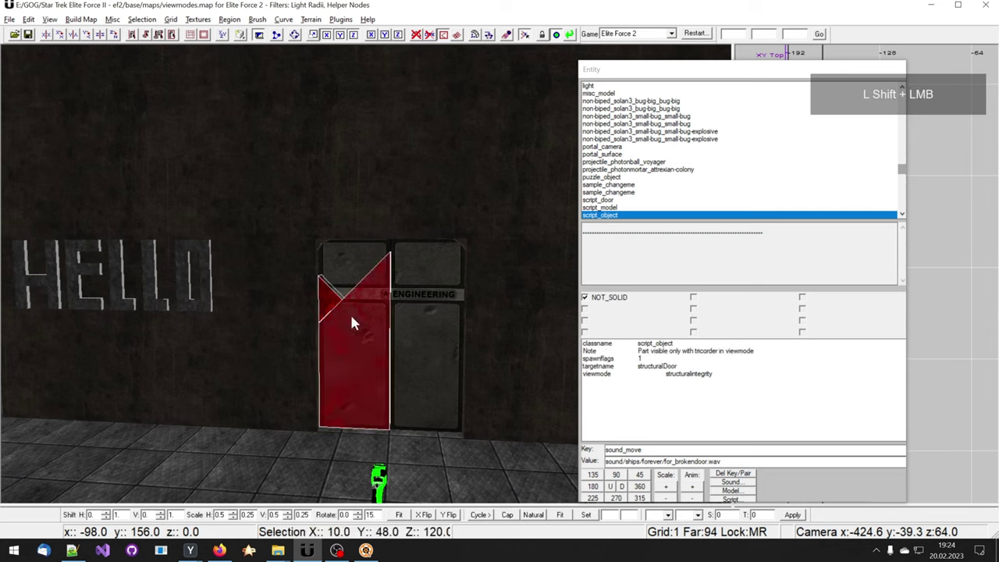
left_click(664, 345)
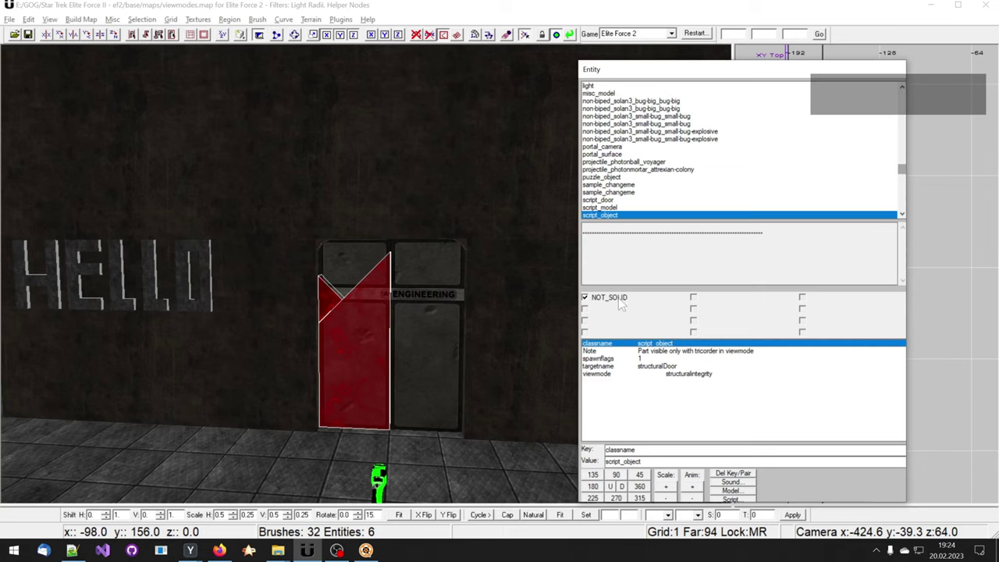
Step: Review the door part's targetname structuralDoor and viewmode structuralintegrity, then deselect it
left_click(661, 367)
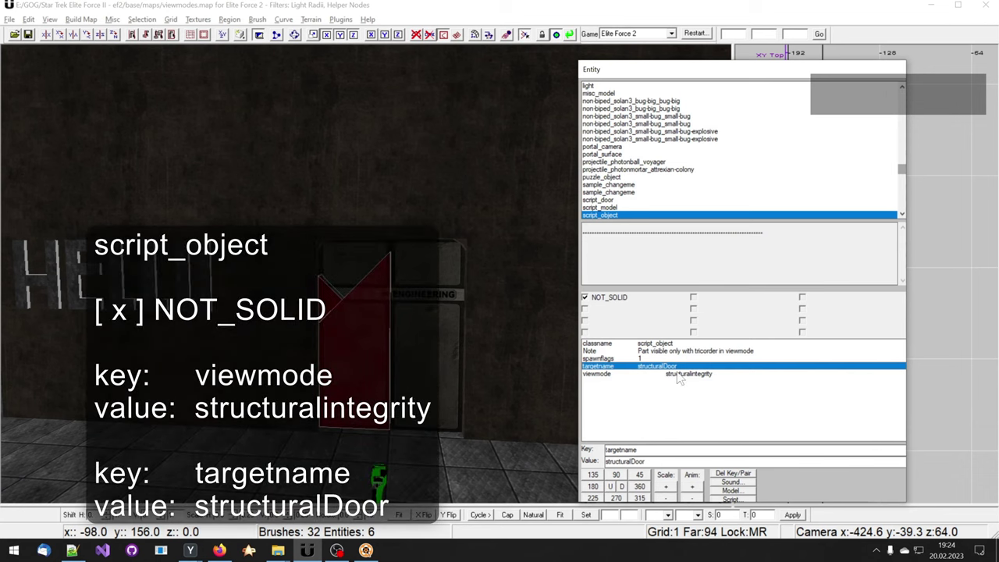
left_click(613, 375)
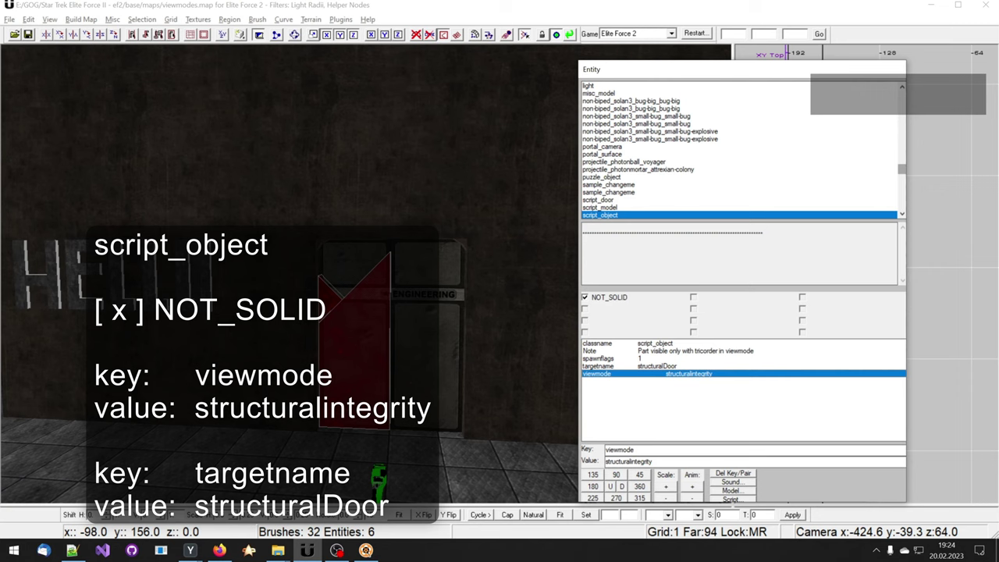
right_click(466, 359)
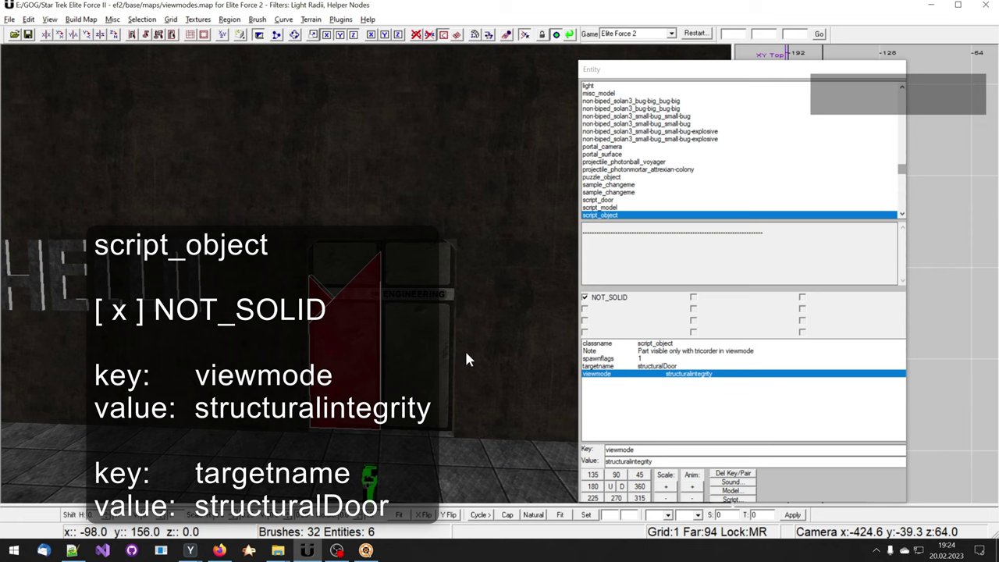
key("Escape")
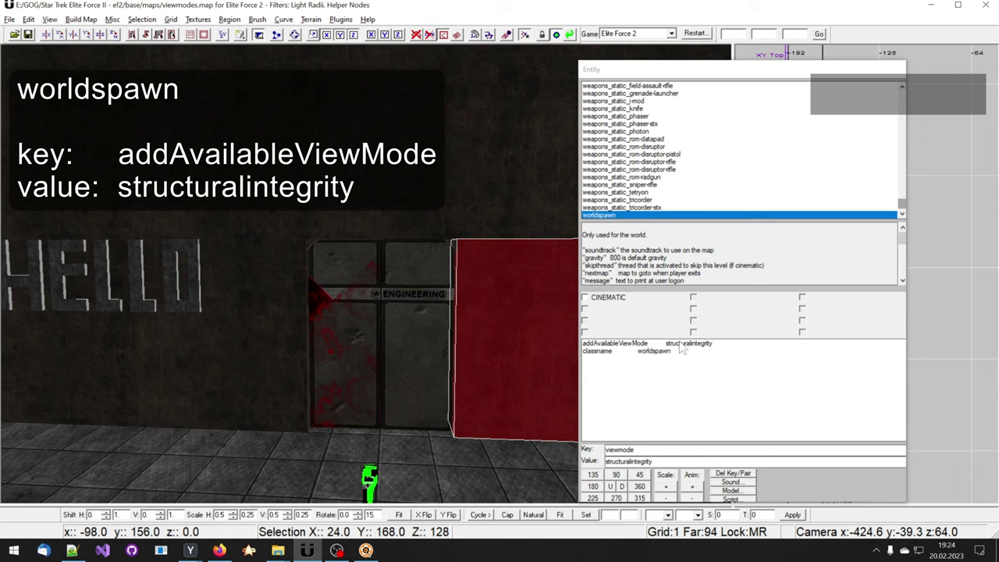
left_click(681, 345)
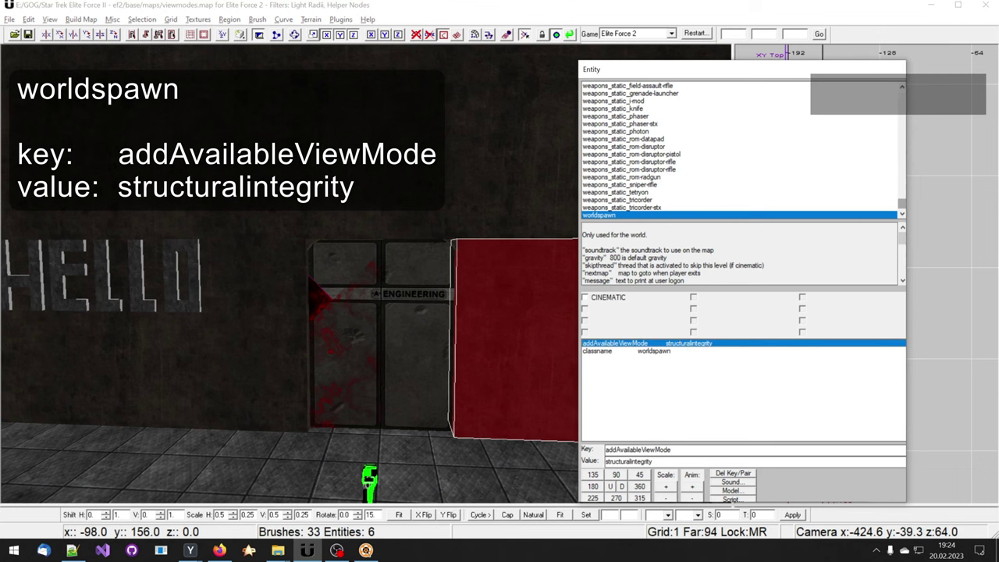
left_click(653, 462)
left_click_drag(671, 449, 594, 449)
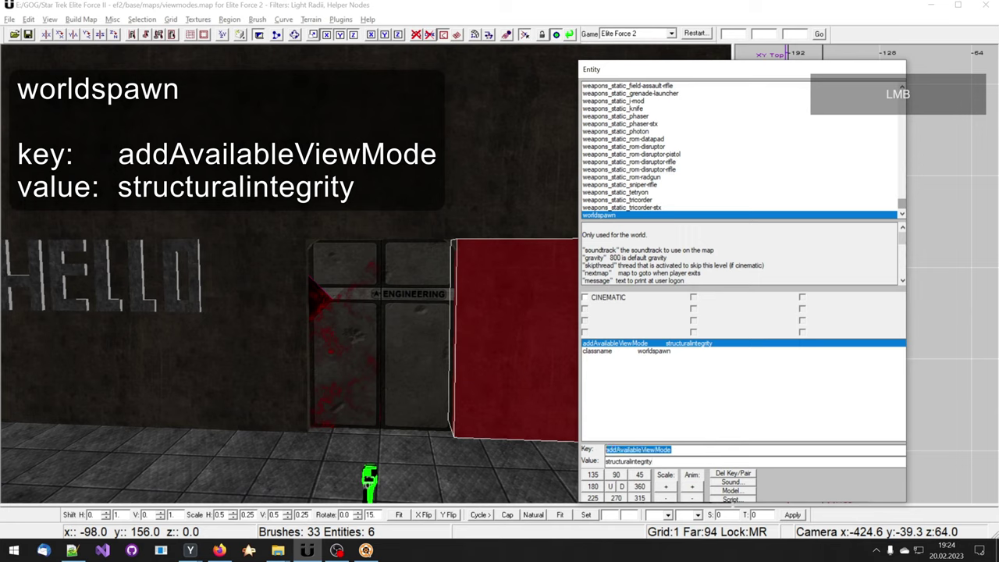
left_click_drag(654, 461, 605, 462)
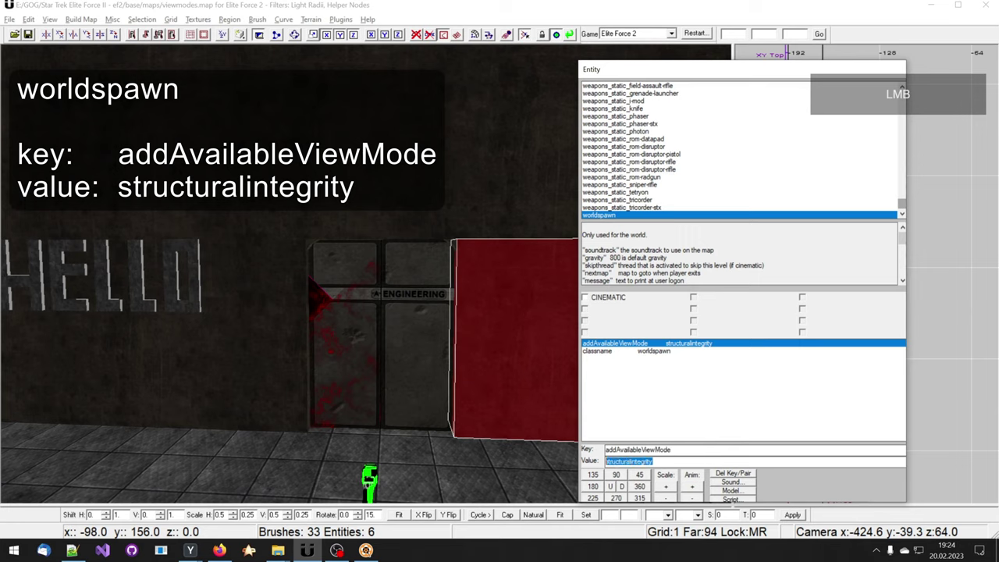
right_click(497, 448)
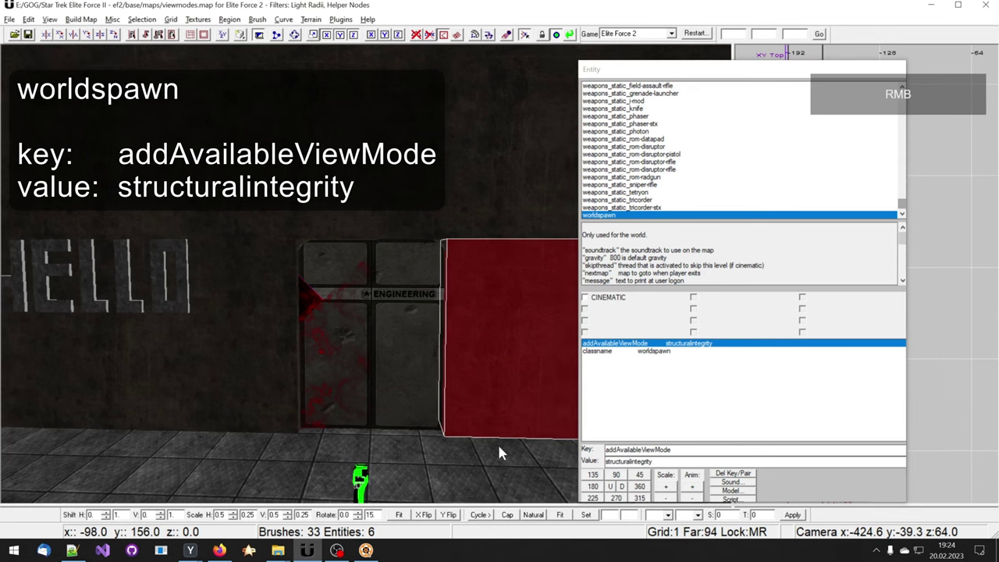
key("Escape")
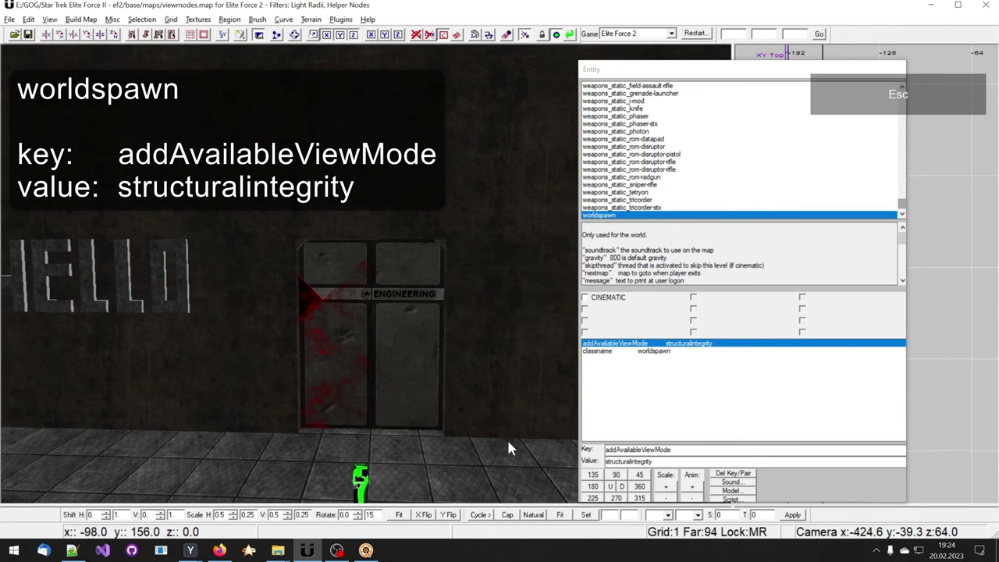
right_click(509, 404)
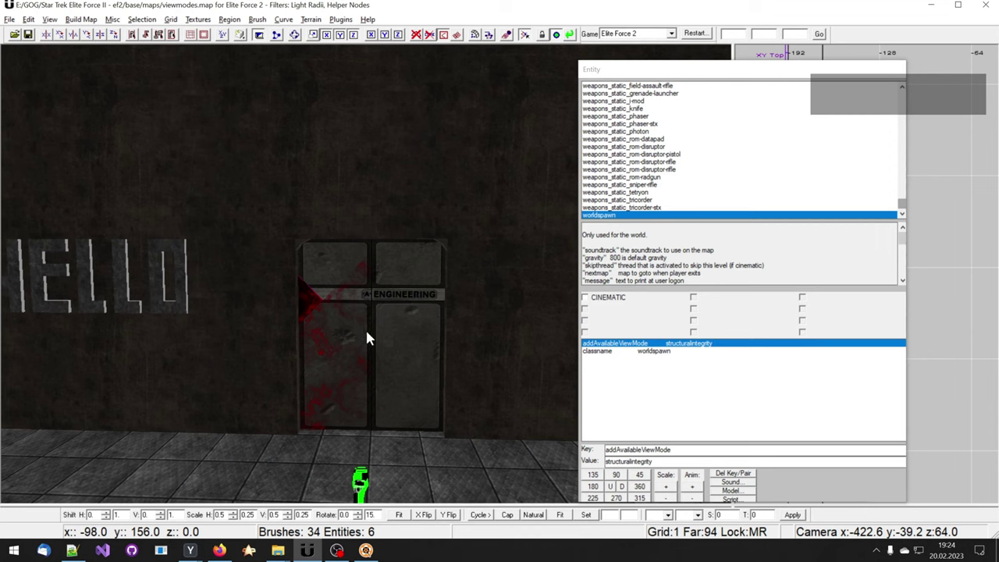
left_click(339, 340, "shift")
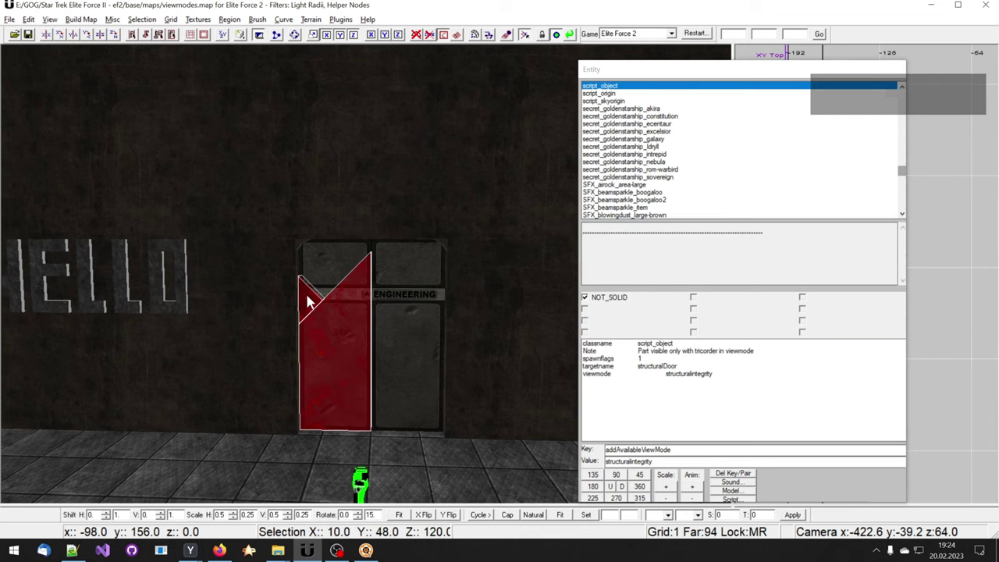
key("Escape")
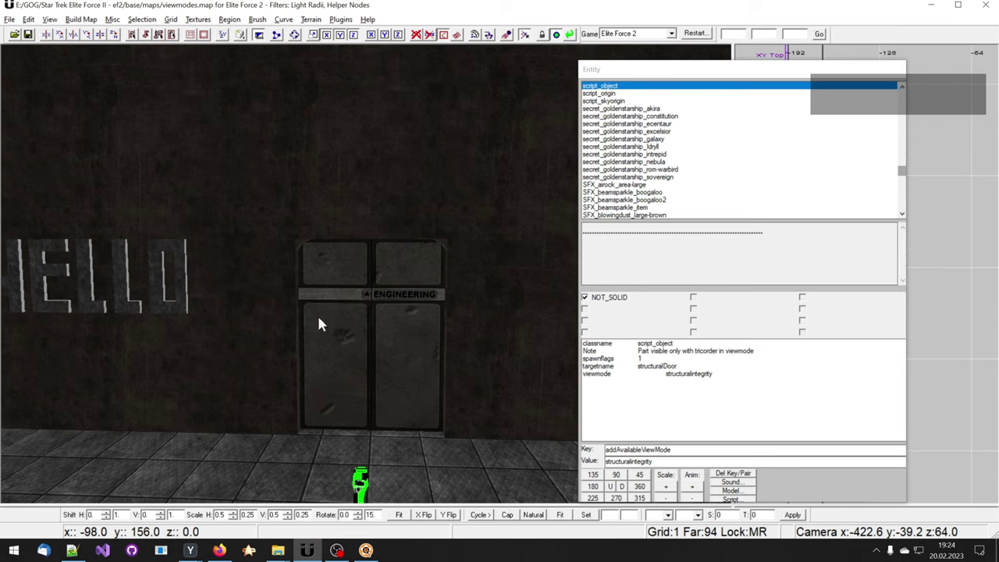
key("shift")
left_click(342, 336, "shift")
left_click(310, 297, "shift")
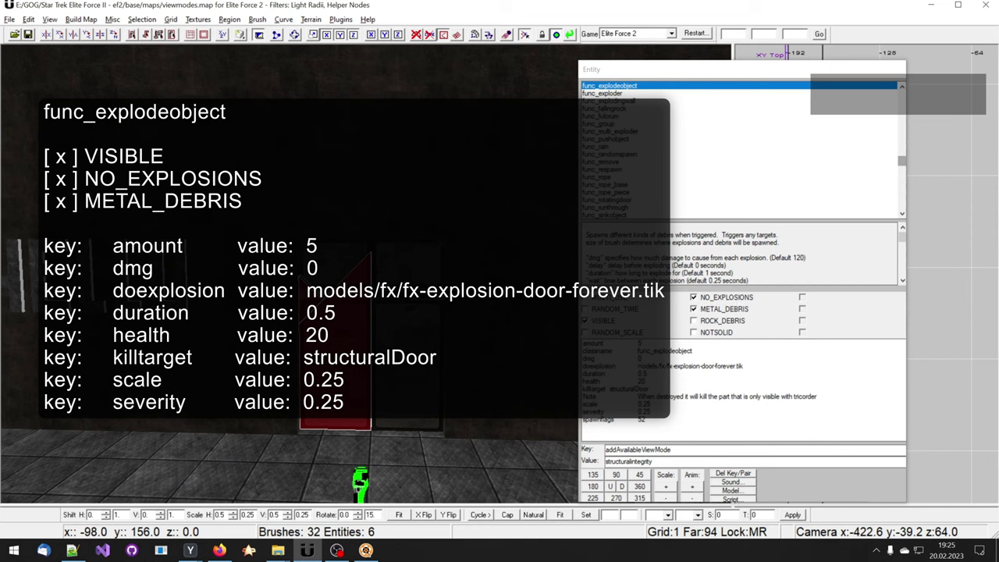
left_click(625, 344)
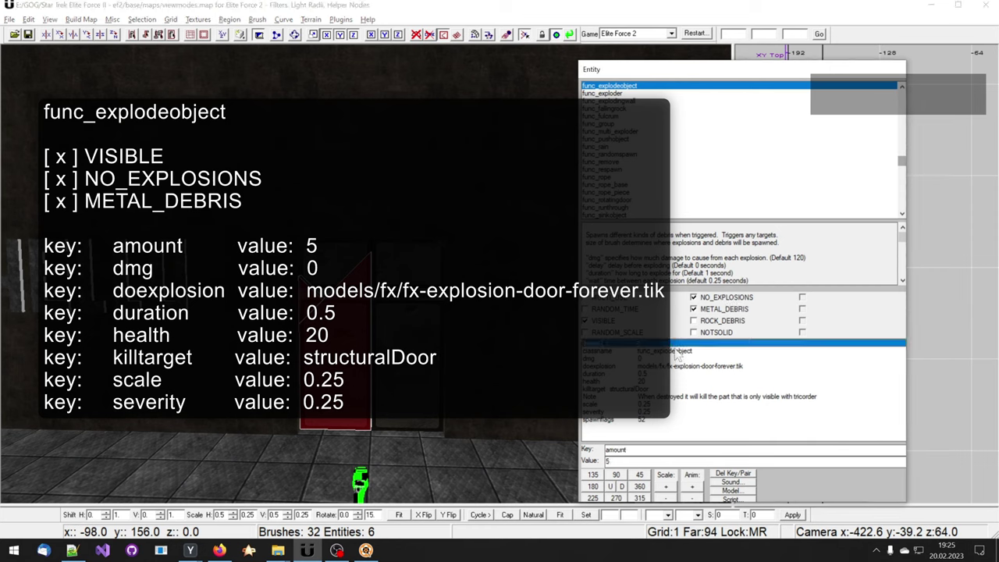
left_click(617, 357)
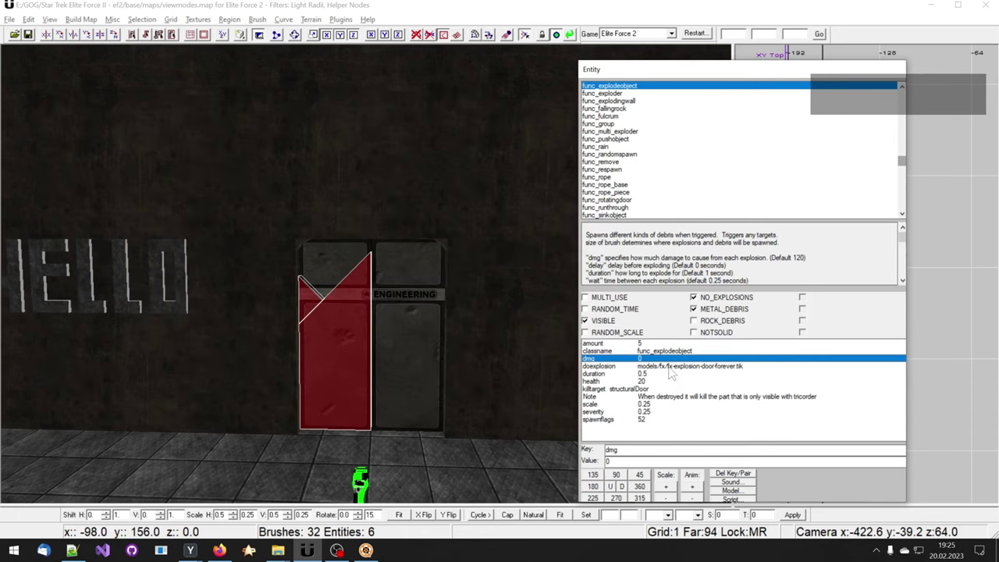
left_click(671, 367)
left_click(661, 380)
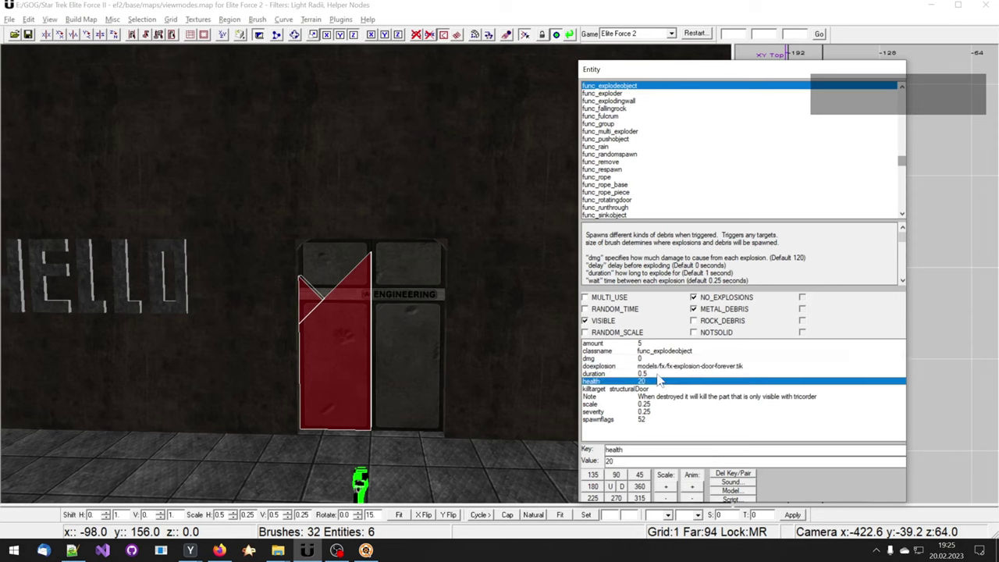
left_click(658, 374)
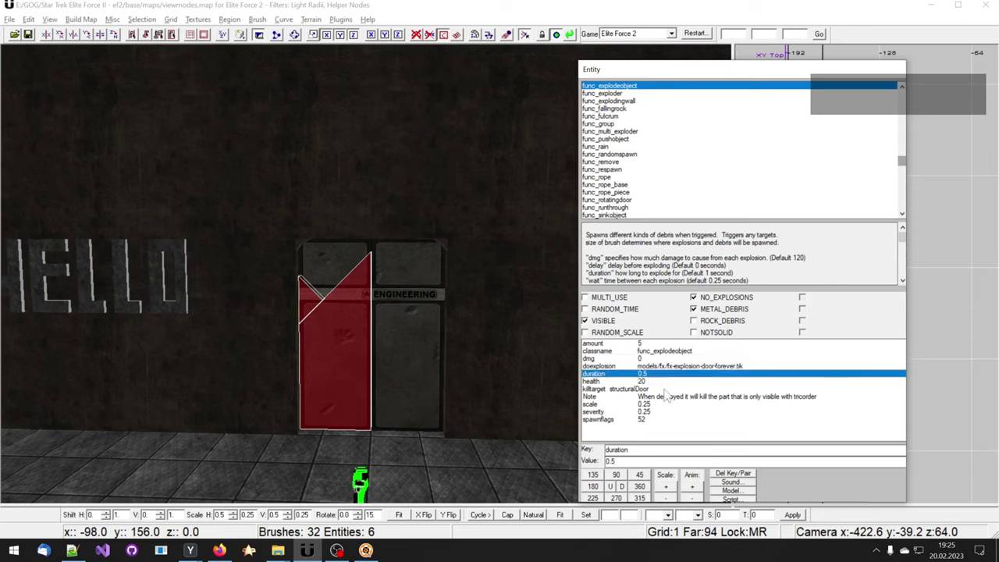
left_click(666, 389)
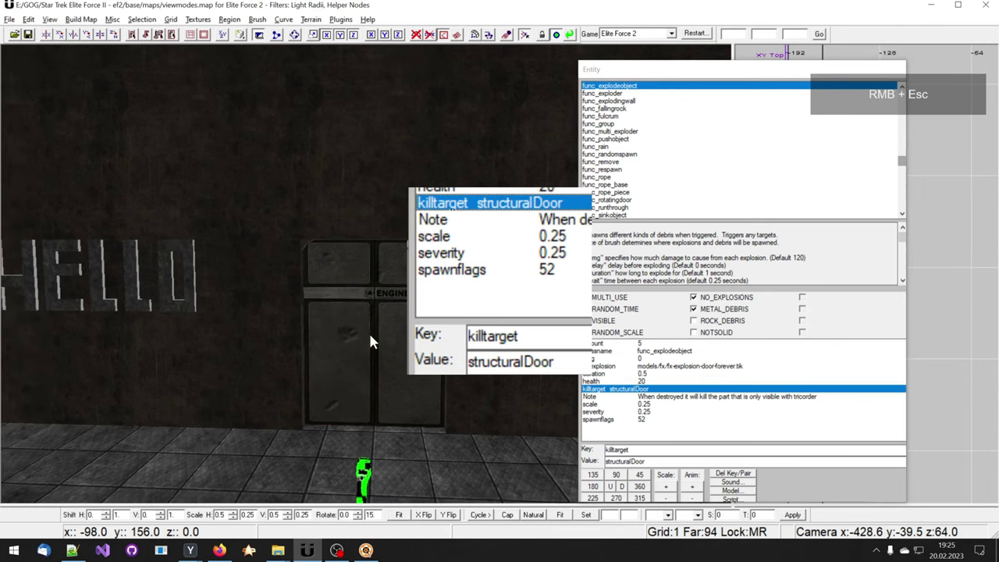
key("shift+h")
left_click(367, 339, "shift")
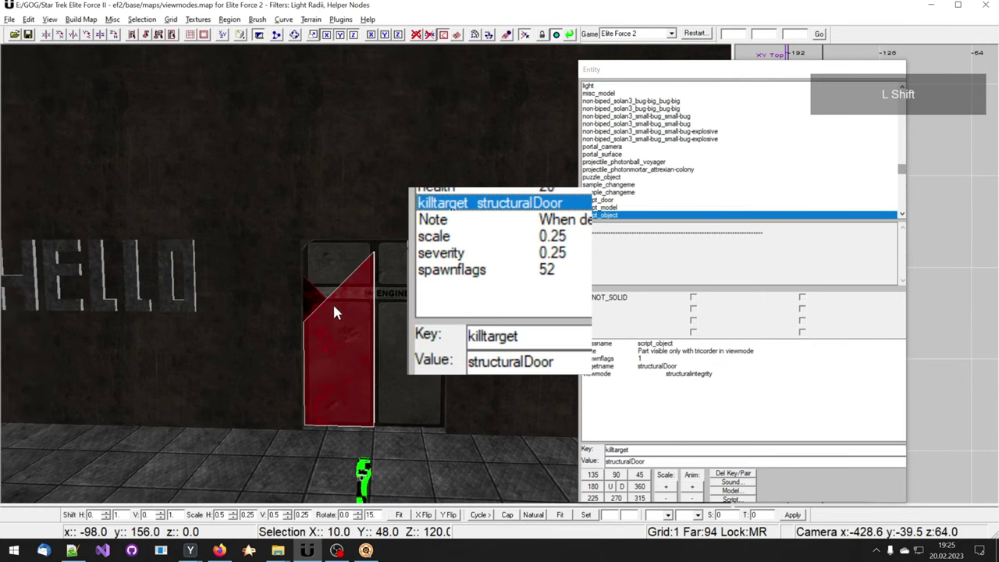
left_click(680, 367)
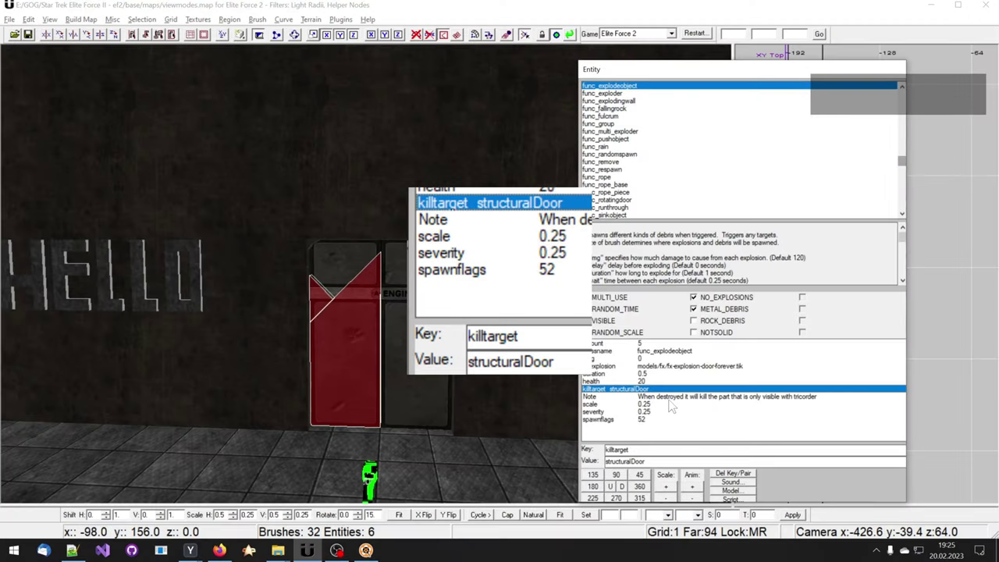
left_click(669, 398)
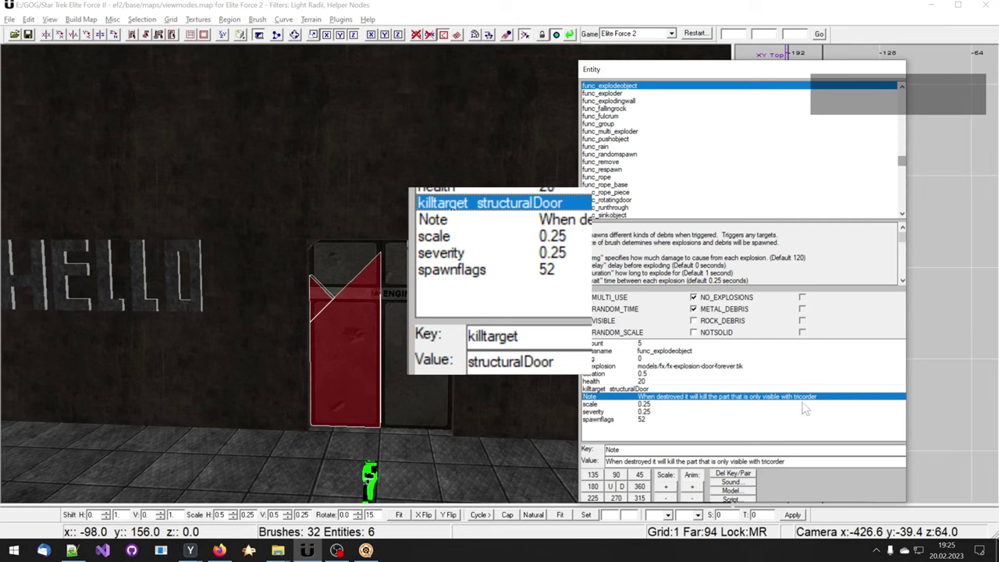
left_click(645, 412)
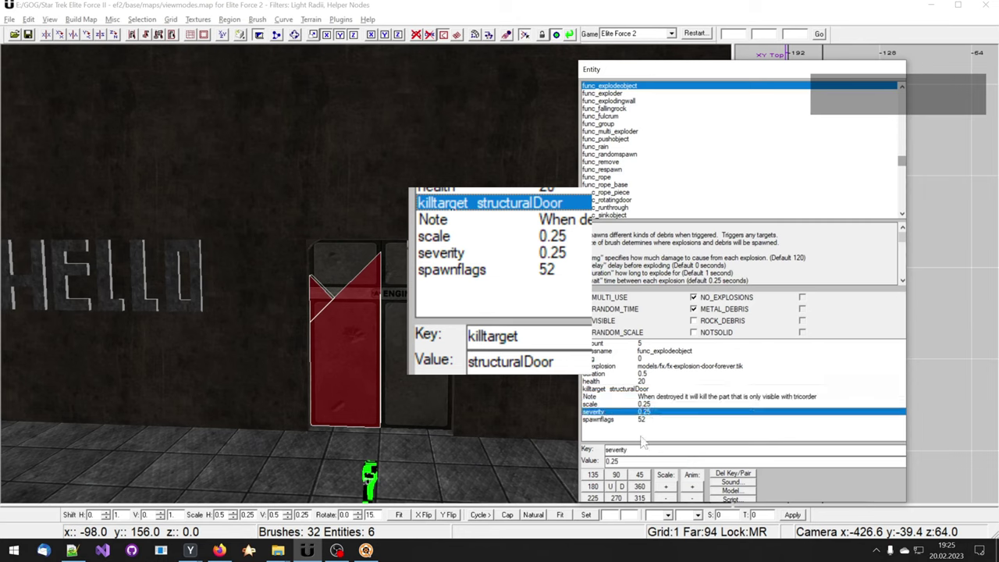
right_click_drag(289, 274, 281, 273)
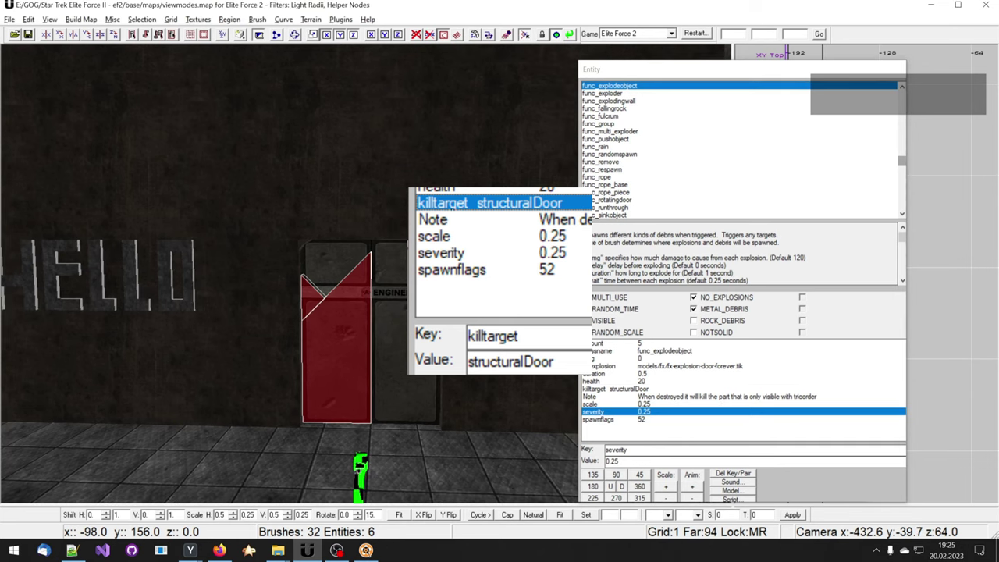
key("ctrl+shift")
Step: Move the camera up to the Engineering door and select its brushes to show the func_door's keys
key("Escape")
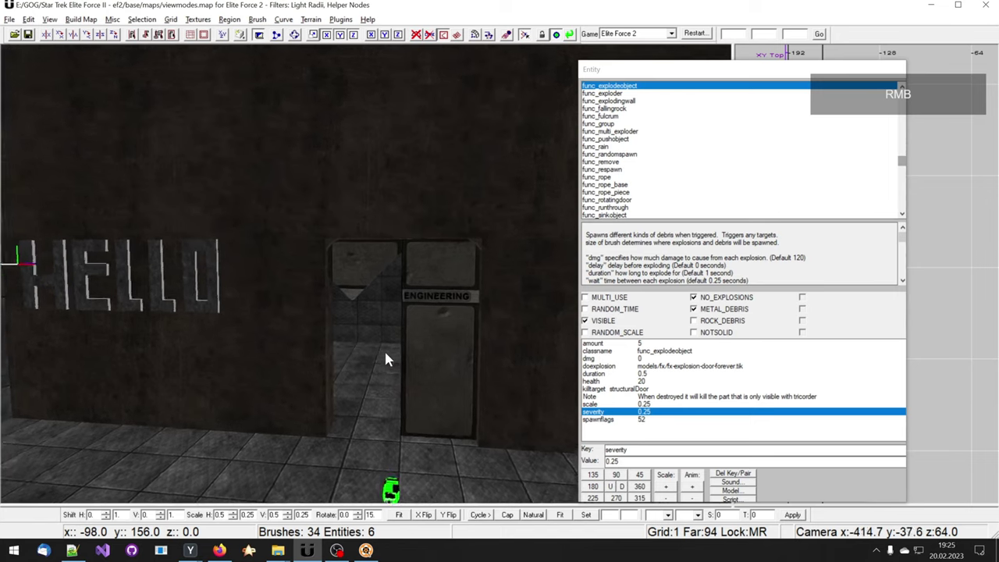
right_click_drag(384, 349, 384, 349)
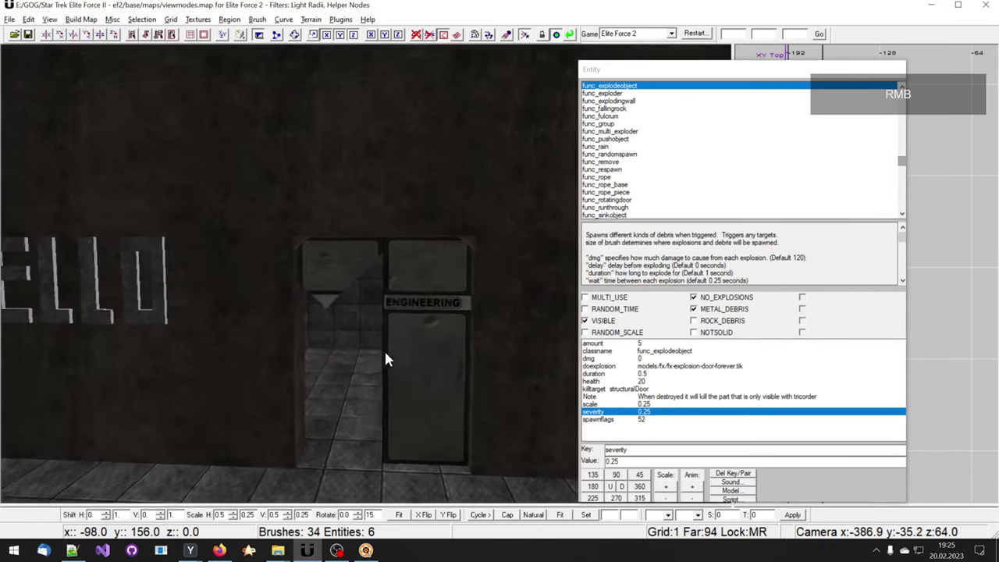
left_click(331, 296, "shift")
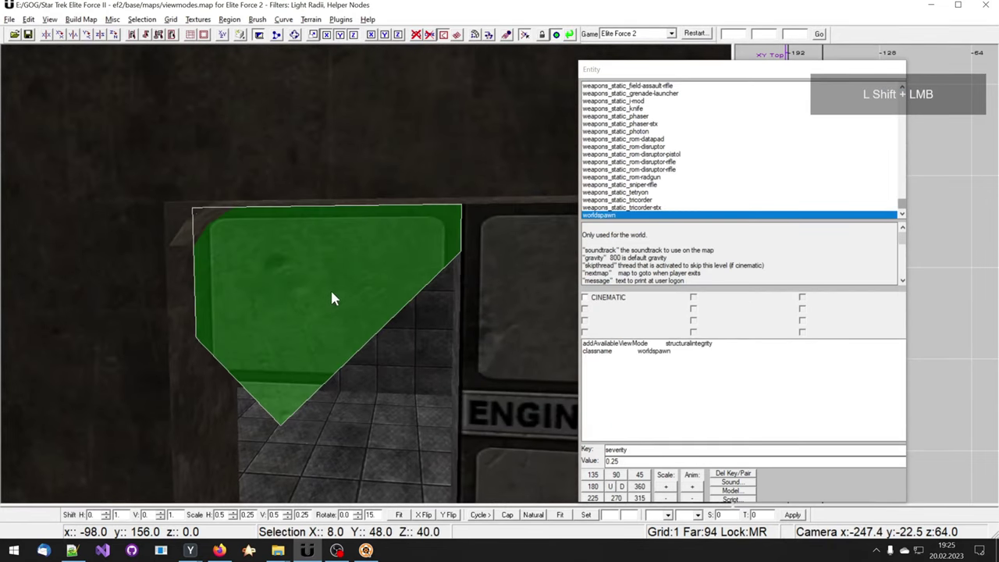
right_click_drag(372, 319, 372, 320)
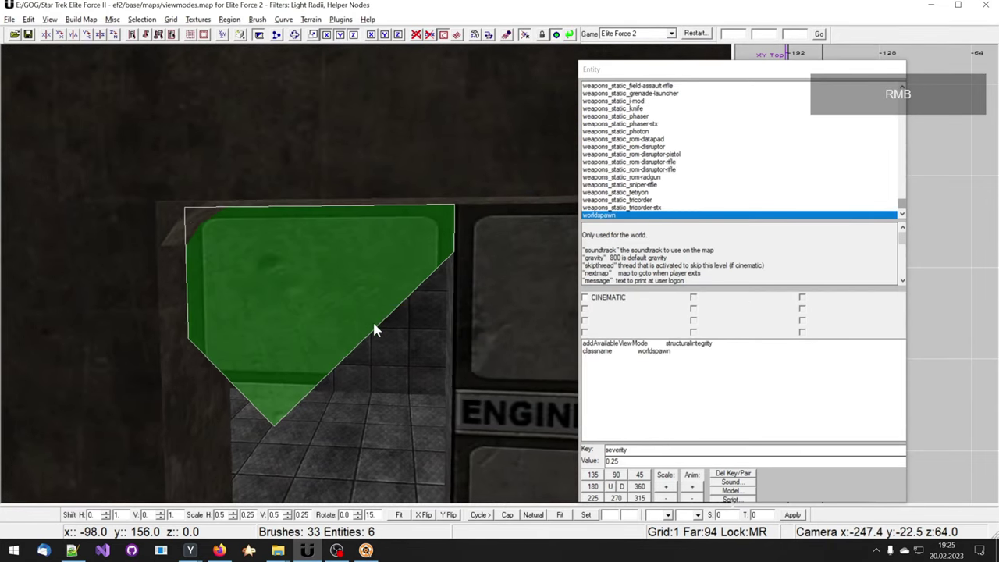
key("n")
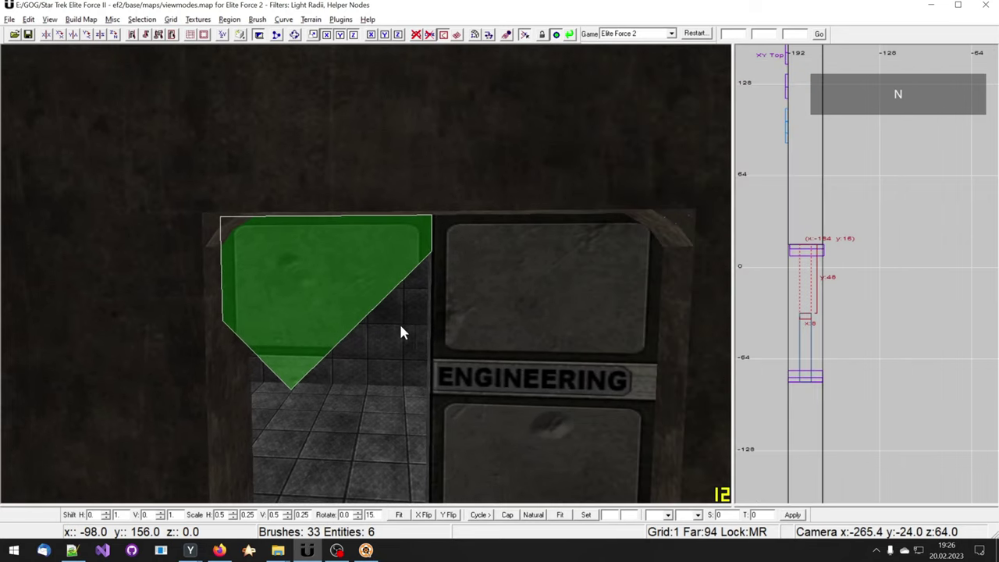
right_click_drag(722, 377, 689, 388)
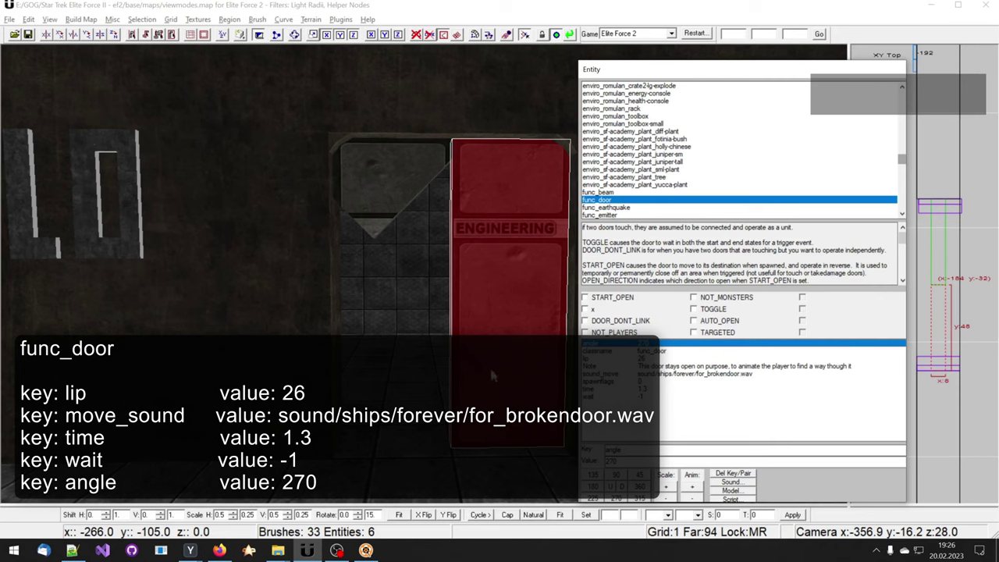
Step: Slide the Engineering func_door sideways in the top view, check its lip value, and deselect it
left_click(939, 305)
mouse_move(939, 305)
left_mouse_down()
mouse_move(939, 336)
mouse_move(939, 306)
left_mouse_up()
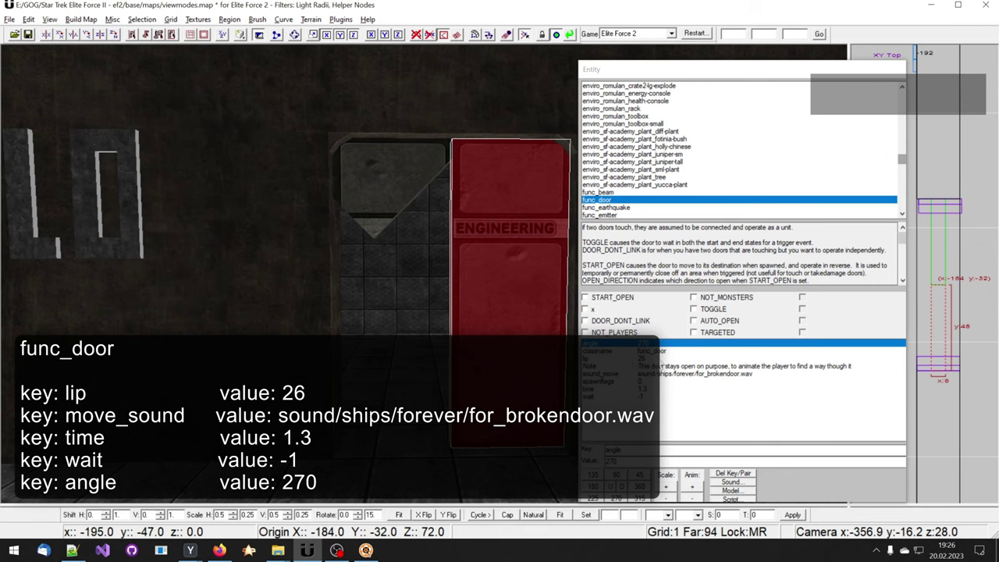
left_click(633, 359)
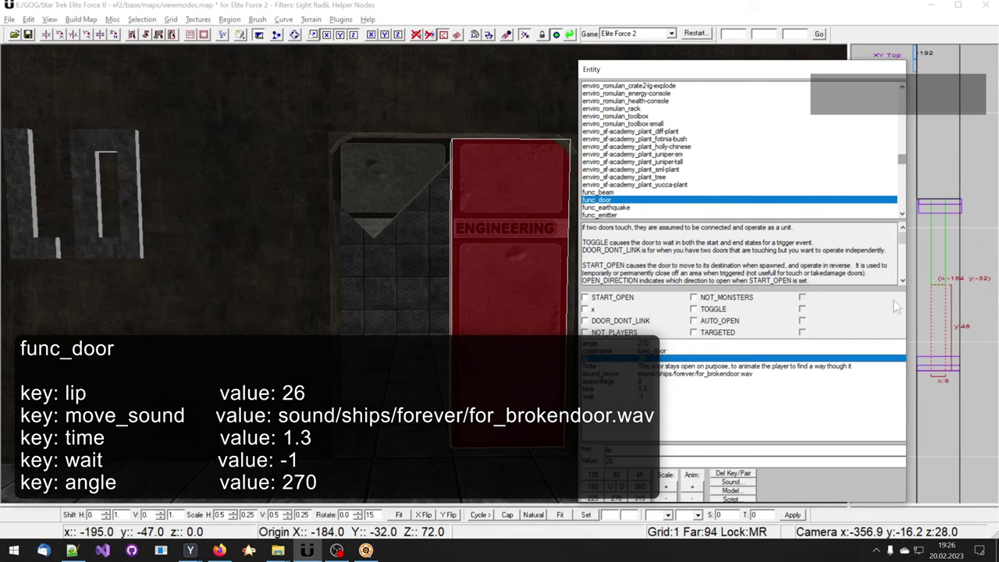
key("Escape")
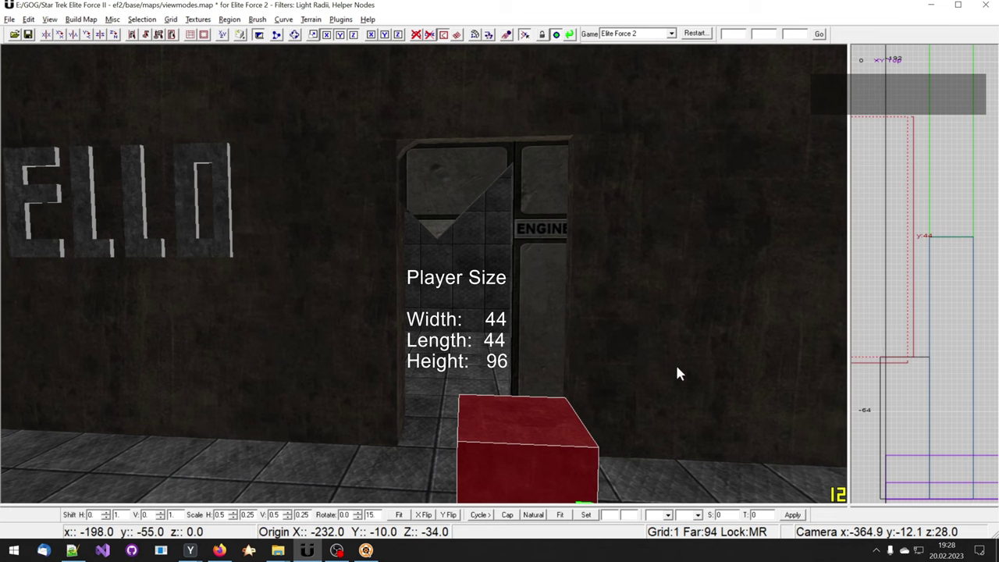
Step: Drag a doorway brush and select the player-size box in the top view, then deselect it
left_click(572, 361, "shift")
right_click_drag(558, 373, 525, 378)
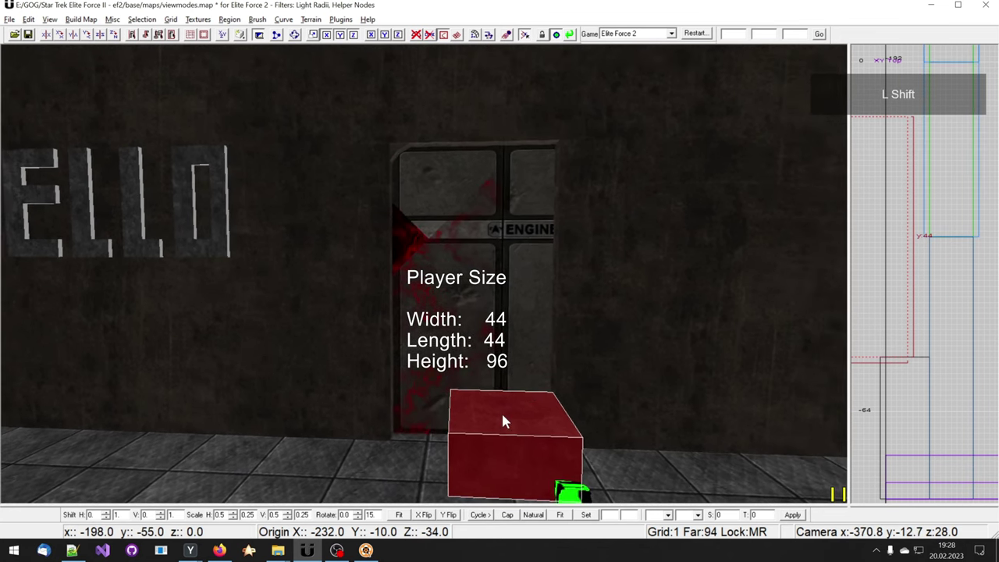
left_click(501, 411, "shift")
left_click(544, 425, "shift")
right_click_drag(898, 385, 862, 343)
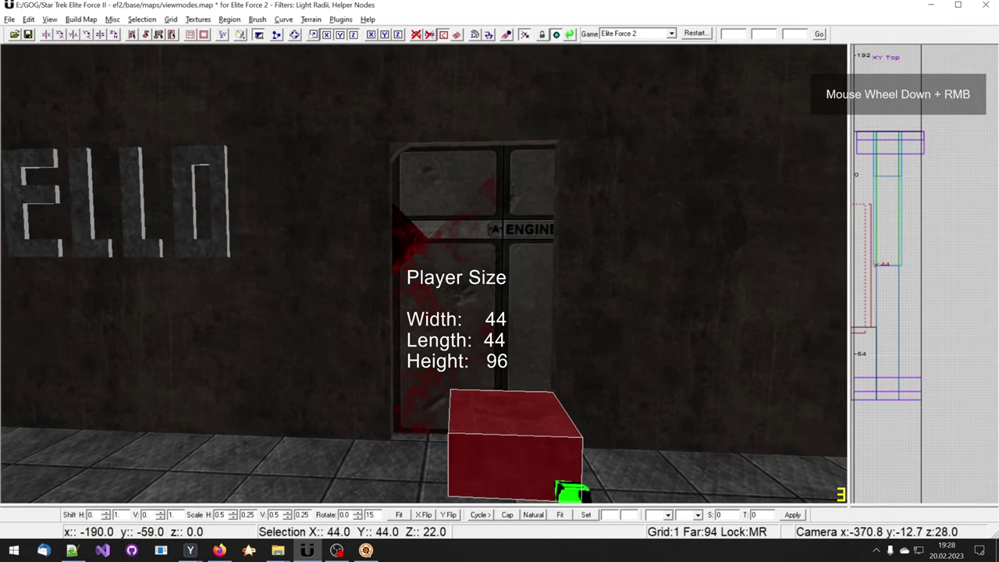
scroll(862, 343, "down", 2)
key("Escape")
Step: Hide the right door panel, shift the tall door-frame brush 8 units, and place the player box before the door
left_click(515, 320, "shift")
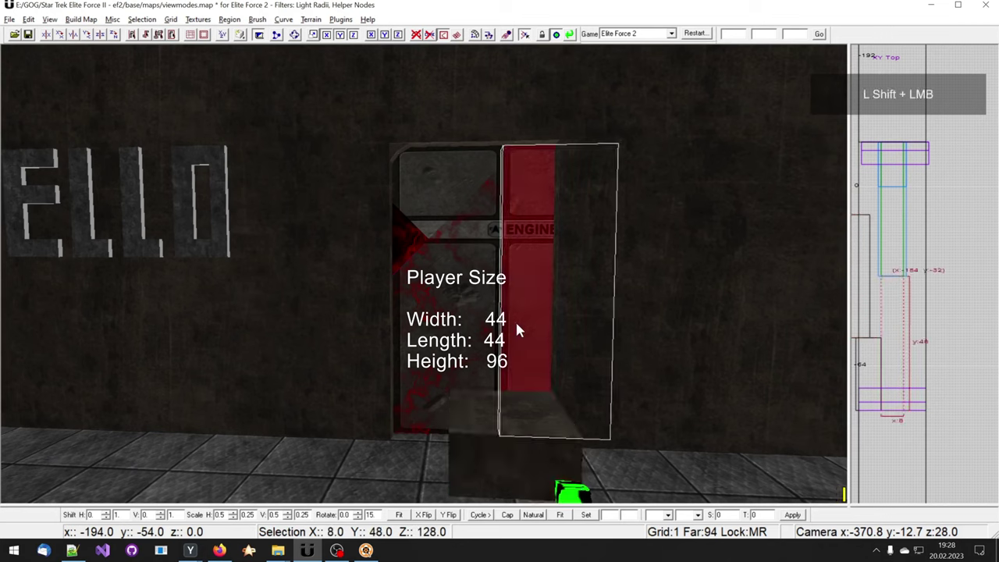
key("h")
left_click(560, 331, "shift")
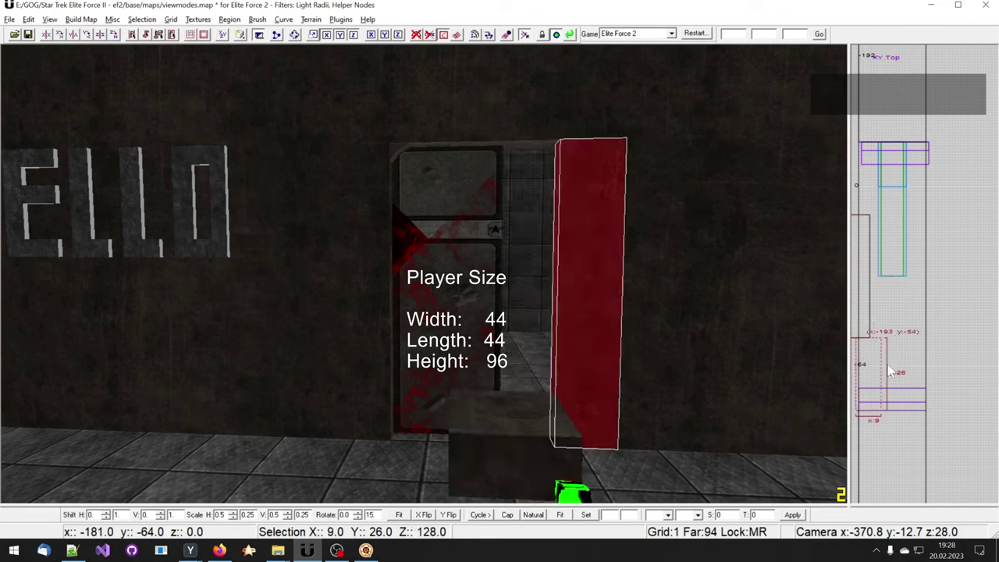
left_click_drag(891, 373, 903, 362)
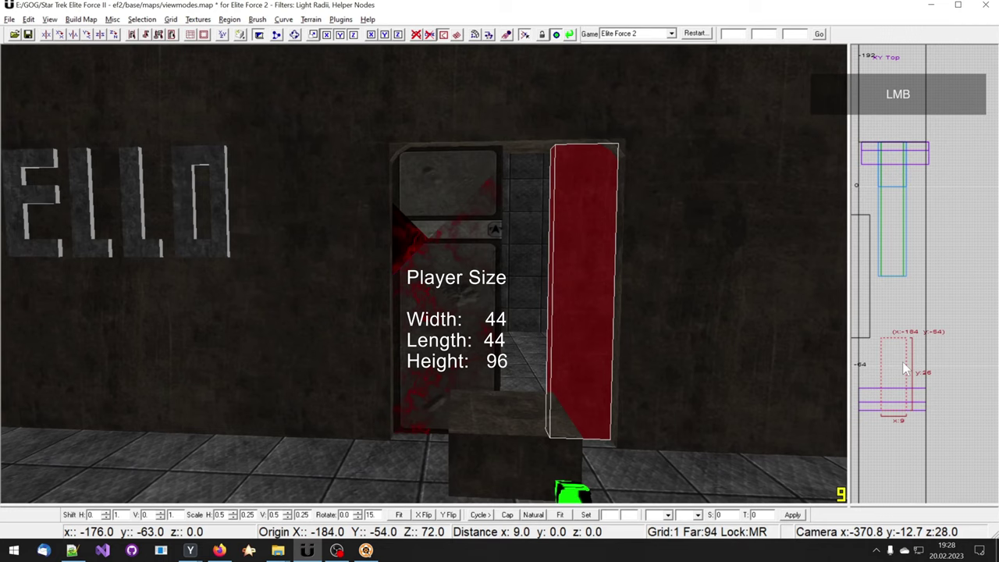
mouse_move(531, 353)
right_mouse_down()
mouse_move(539, 363)
mouse_move(472, 417)
right_mouse_up()
left_click(460, 422, "shift")
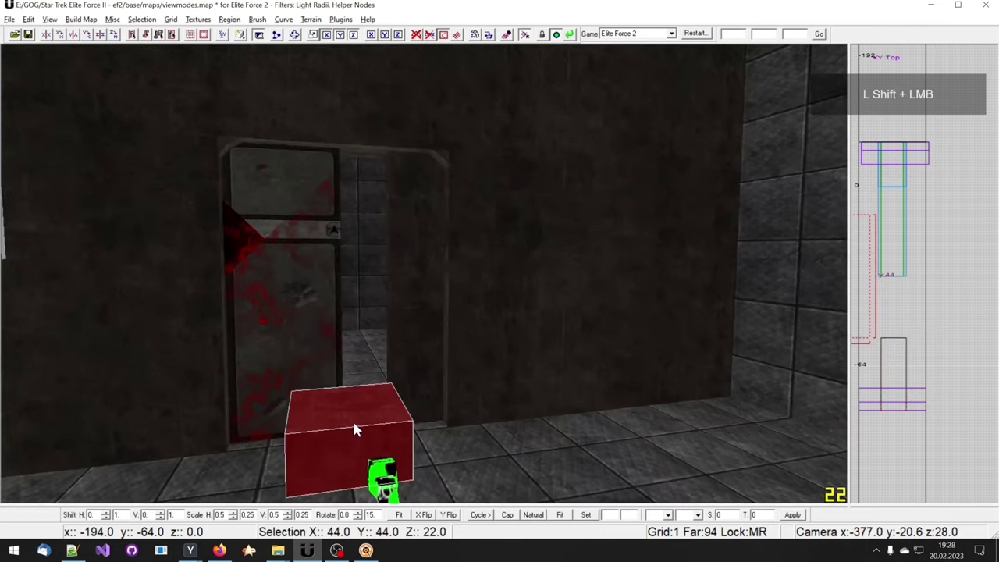
right_click_drag(352, 419, 764, 391)
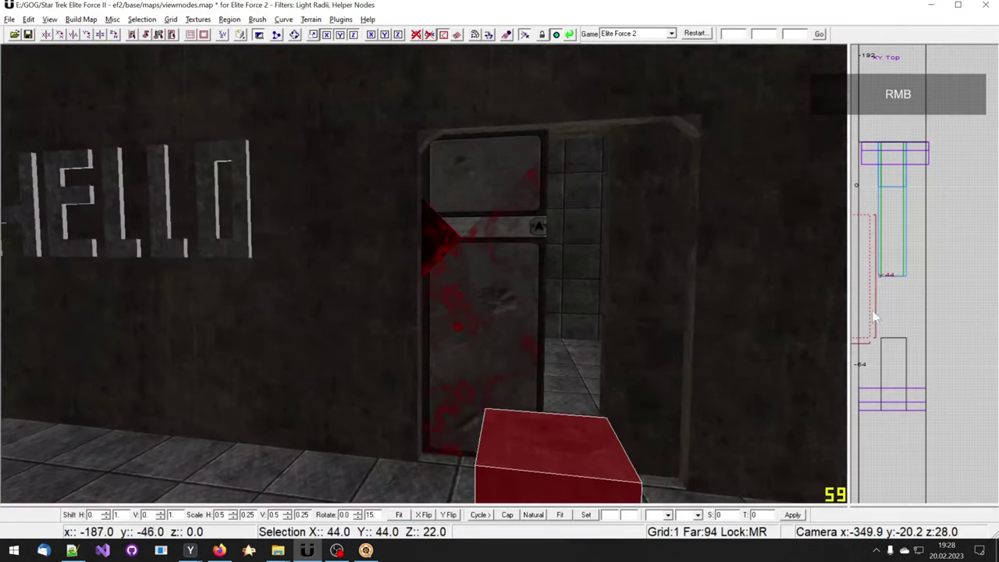
mouse_move(866, 297)
left_mouse_down()
mouse_move(895, 316)
mouse_move(841, 314)
mouse_move(899, 317)
mouse_move(890, 316)
left_mouse_up()
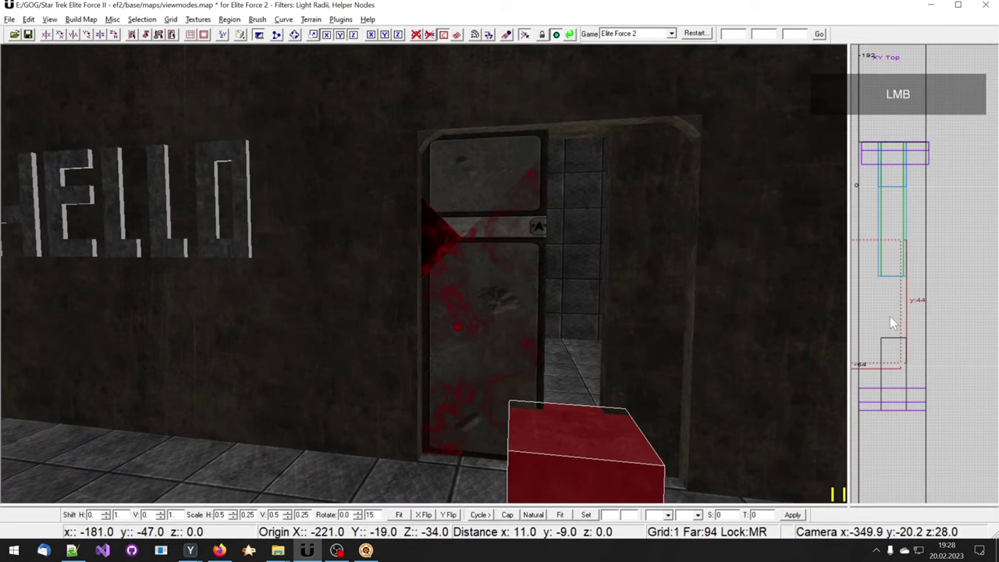
right_click_drag(594, 350, 596, 357, "shift")
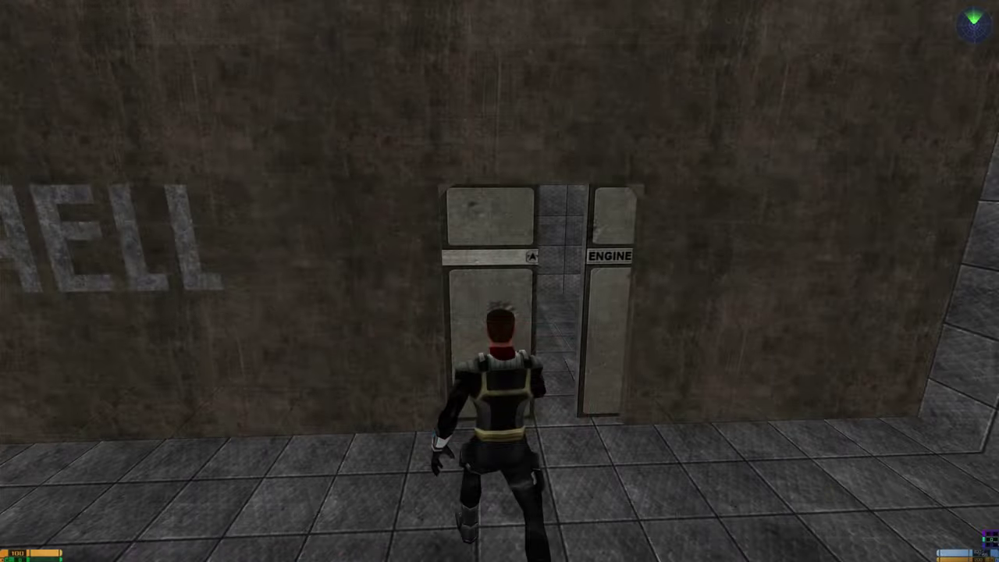